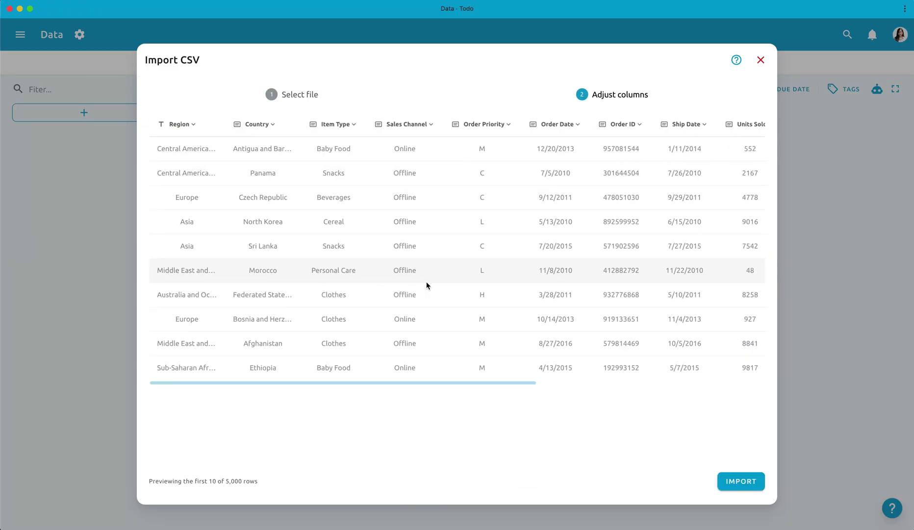
{"action": "scroll", "coordinate": [408, 378], "scroll_direction": "right", "scroll_amount": 4}
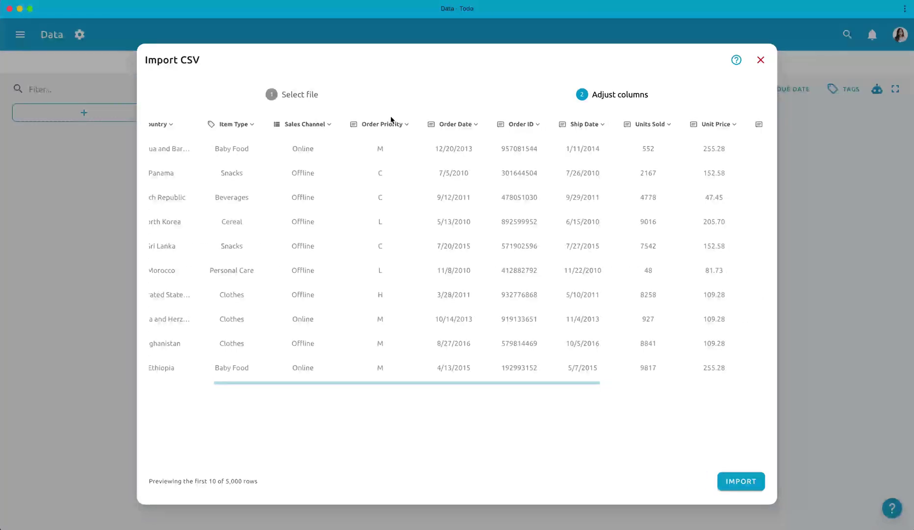
Step: Map Order Date to Start Date and Ship Date to Due Date, then import the sales orders
{"action": "left_click", "coordinate": [455, 124]}
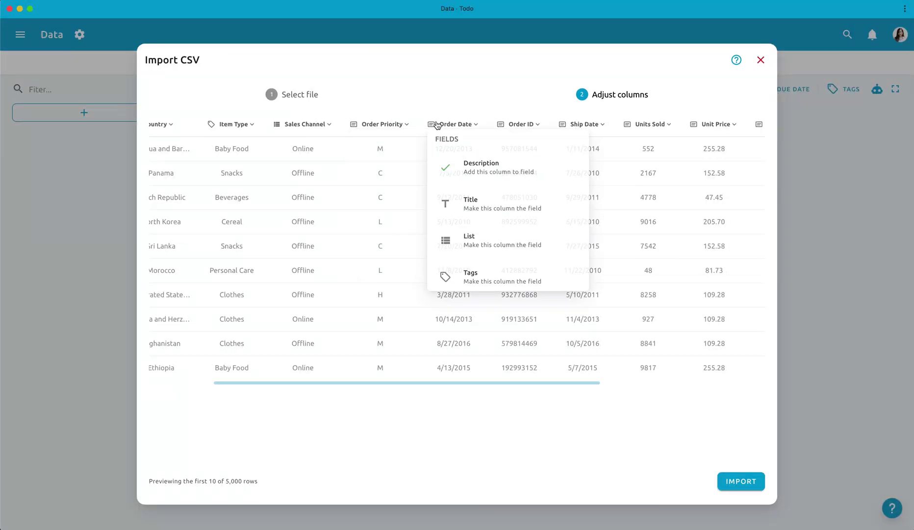
{"action": "scroll", "coordinate": [482, 216], "scroll_direction": "down", "scroll_amount": 3}
{"action": "left_click", "coordinate": [480, 217]}
{"action": "left_click", "coordinate": [517, 127]}
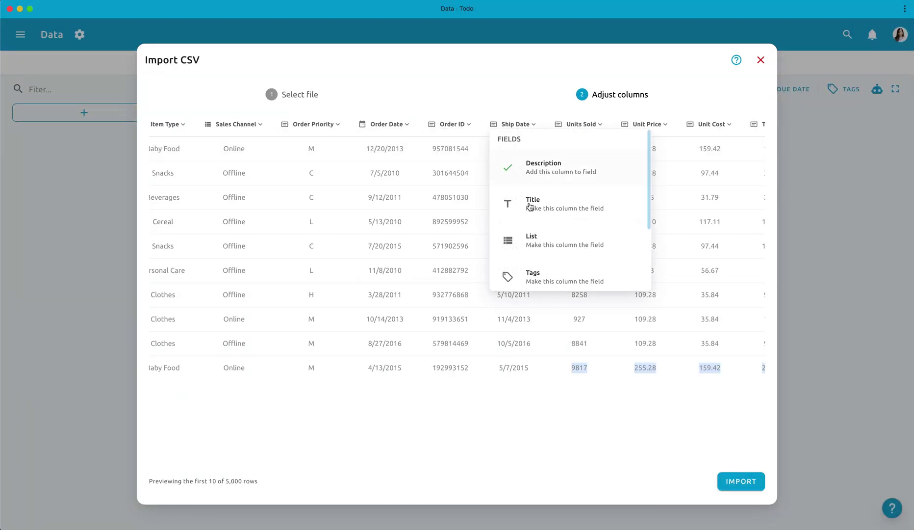
{"action": "scroll", "coordinate": [530, 220], "scroll_direction": "down", "scroll_amount": 3}
{"action": "left_click", "coordinate": [540, 250]}
{"action": "left_click", "coordinate": [740, 481]}
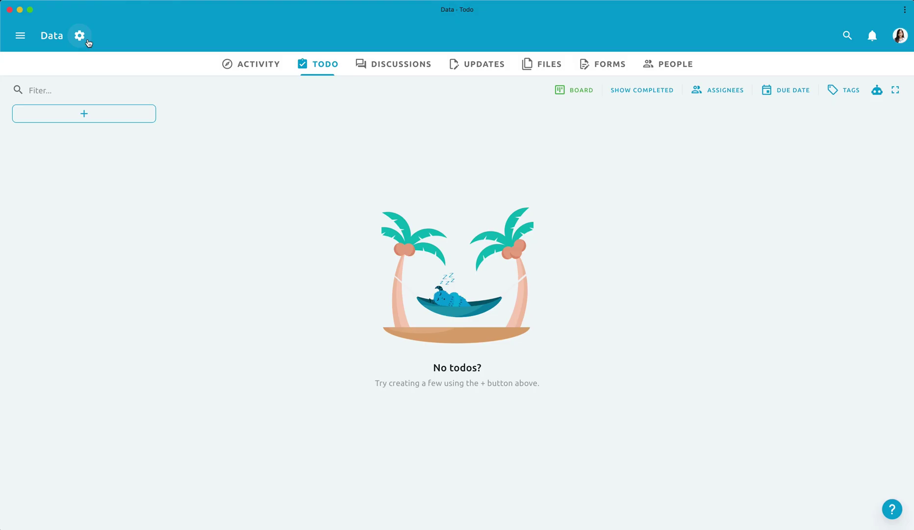
Step: Start a new CSV import from the gear menu and upload the 500-row contacts file
{"action": "left_click", "coordinate": [79, 34]}
{"action": "left_click", "coordinate": [113, 152]}
{"action": "left_click", "coordinate": [207, 153]}
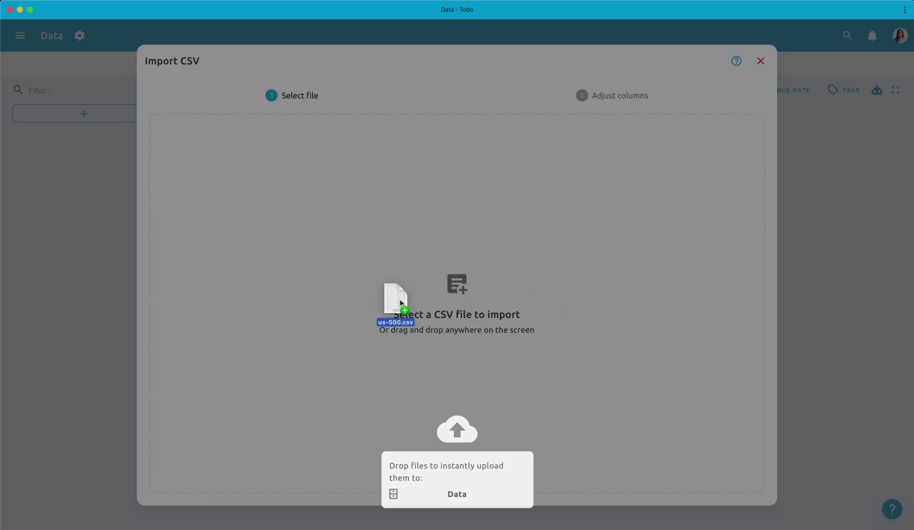
{"action": "left_click_drag", "start_coordinate": [400, 307], "coordinate": [400, 304]}
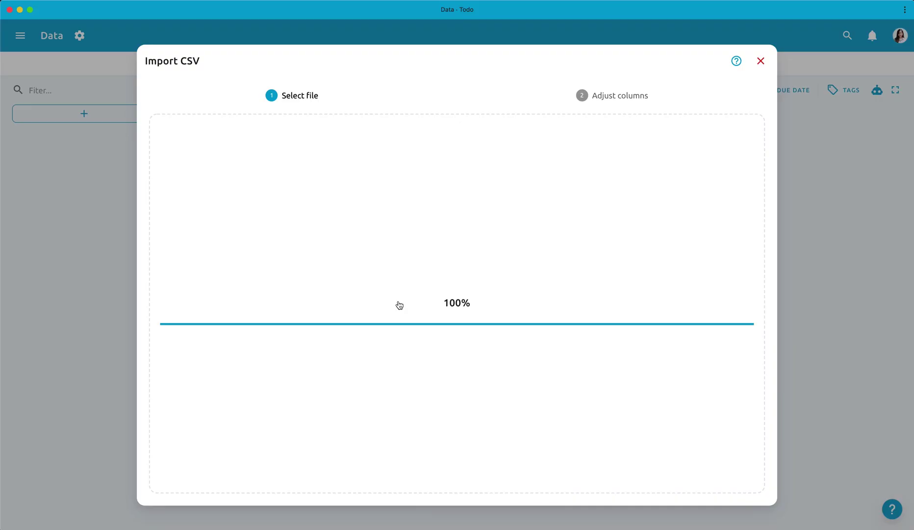
{"action": "mouse_move", "coordinate": [329, 383]}
{"action": "left_mouse_down"}
{"action": "mouse_move", "coordinate": [614, 385]}
{"action": "mouse_move", "coordinate": [285, 385]}
{"action": "left_mouse_up"}
Step: Inspect the first_name, last_name and company_name field options and the empty custom-field manager
{"action": "left_click", "coordinate": [187, 125]}
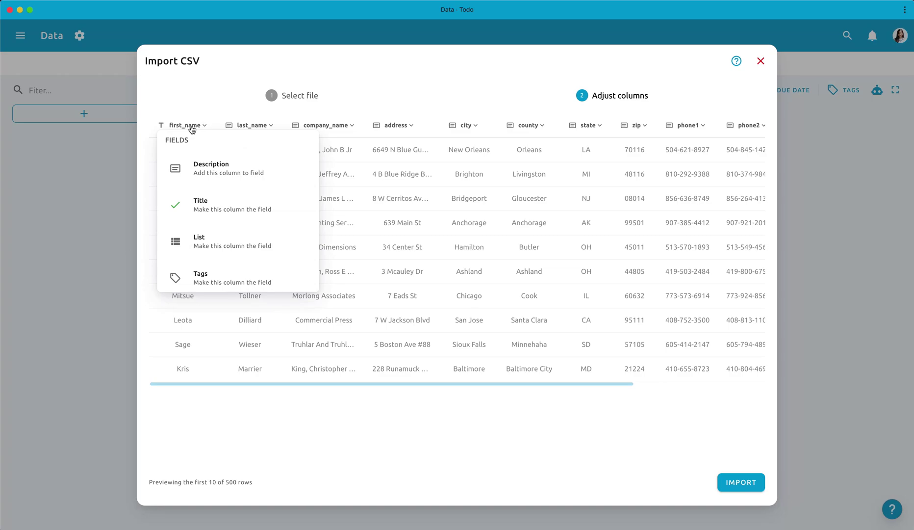
{"action": "left_click", "coordinate": [254, 125]}
{"action": "left_click", "coordinate": [325, 125]}
{"action": "scroll", "coordinate": [357, 214], "scroll_direction": "down", "scroll_amount": 3}
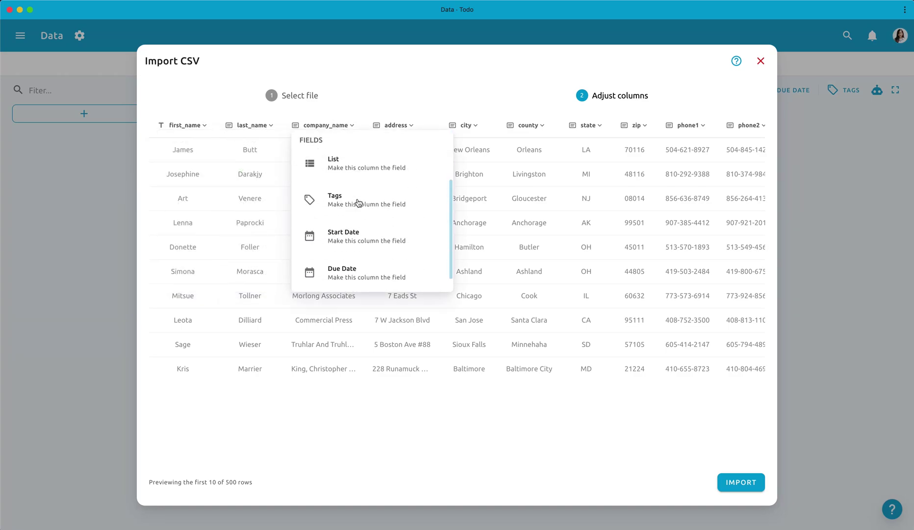
{"action": "scroll", "coordinate": [357, 215], "scroll_direction": "down", "scroll_amount": 2}
{"action": "left_click", "coordinate": [363, 283]}
{"action": "left_click", "coordinate": [392, 334]}
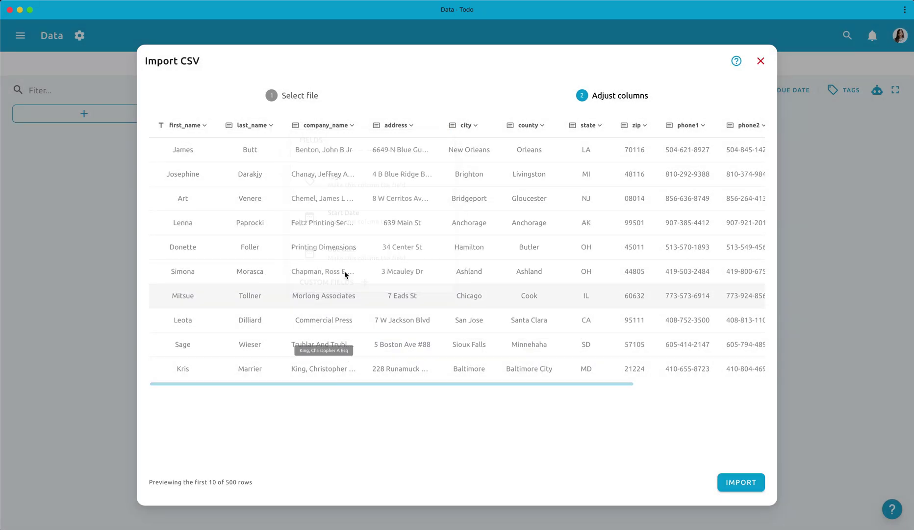
{"action": "left_click", "coordinate": [325, 125]}
{"action": "scroll", "coordinate": [333, 157], "scroll_direction": "up", "scroll_amount": 2}
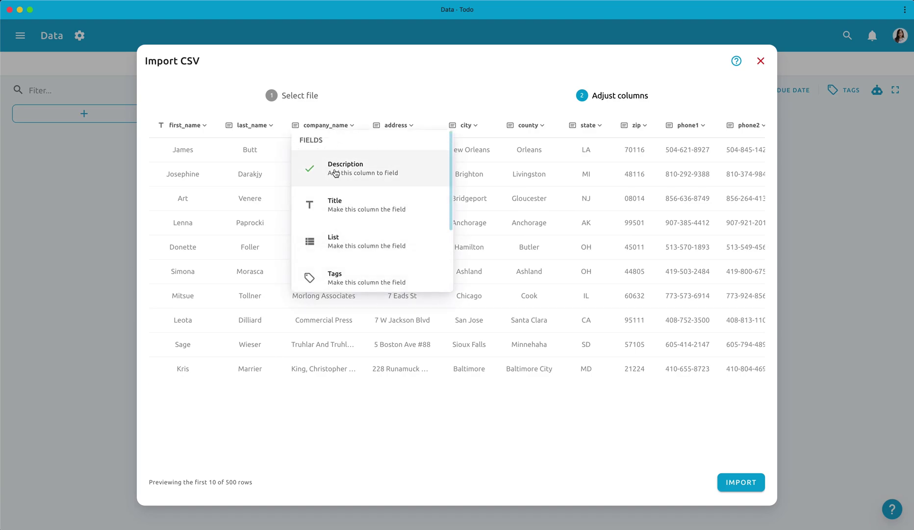
{"action": "scroll", "coordinate": [334, 179], "scroll_direction": "down", "scroll_amount": 2}
Step: Create a single-line 'Company name' custom field and map the company_name column to it
{"action": "left_click", "coordinate": [364, 281]}
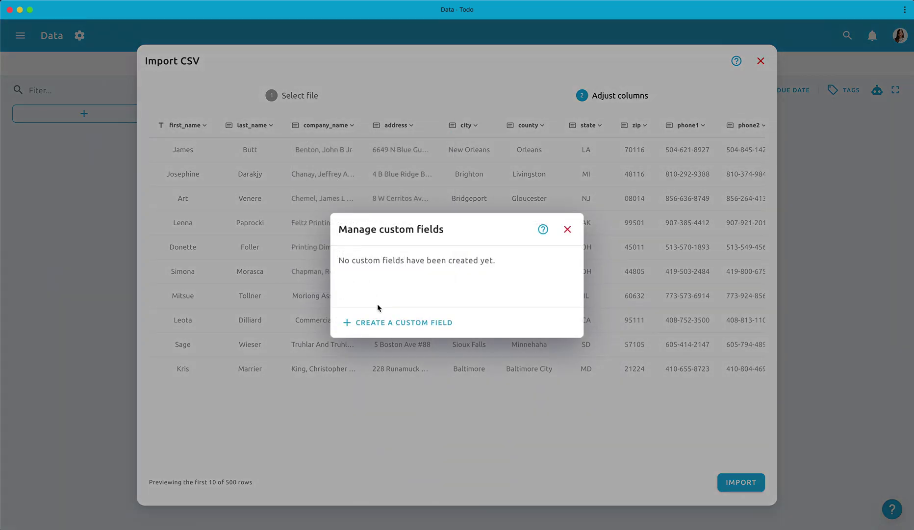
{"action": "left_click", "coordinate": [392, 323]}
{"action": "type", "text": "Company name"}
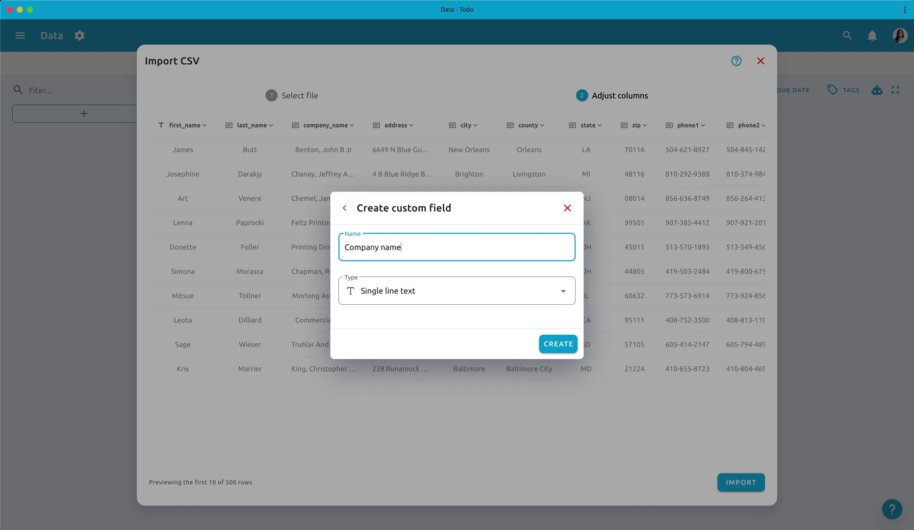
{"action": "left_click", "coordinate": [557, 343]}
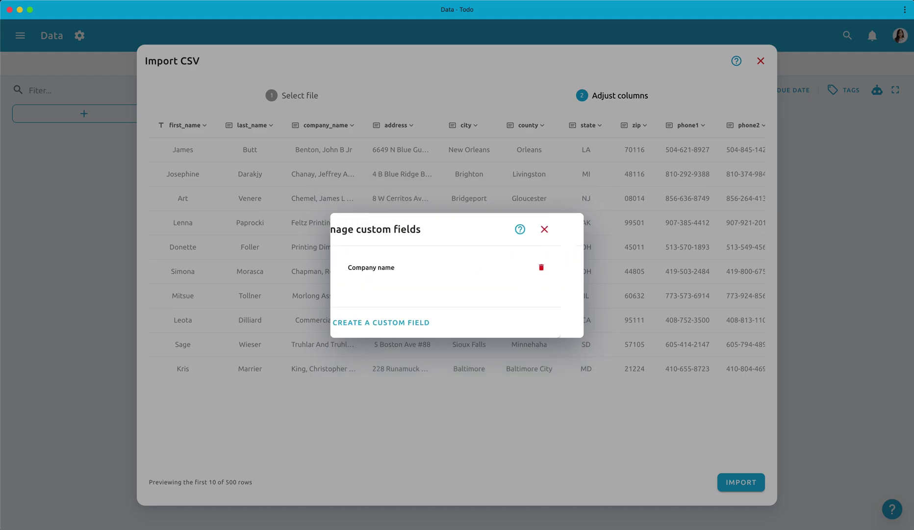
{"action": "left_click", "coordinate": [424, 213]}
{"action": "left_click", "coordinate": [329, 125]}
{"action": "scroll", "coordinate": [346, 235], "scroll_direction": "down", "scroll_amount": 3}
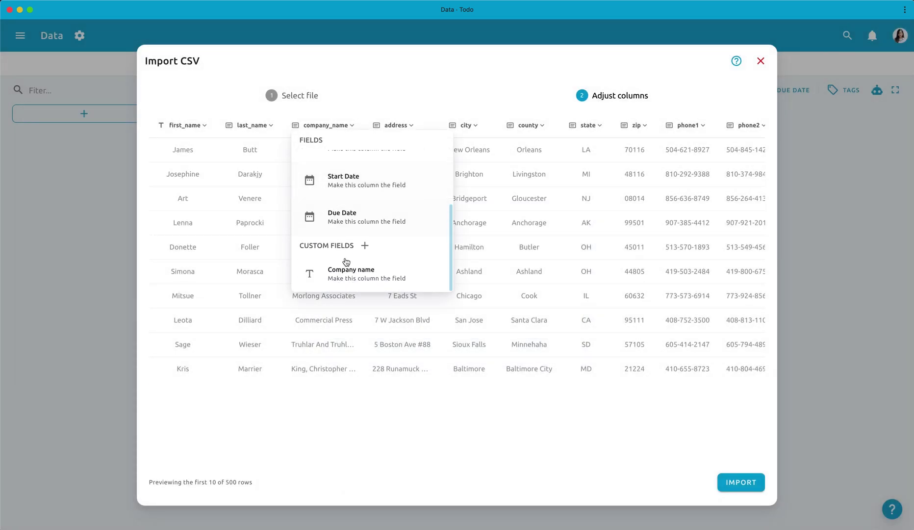
{"action": "left_click", "coordinate": [350, 270]}
Step: Create a multiple-line 'Address' custom field and map the address column to it
{"action": "left_click", "coordinate": [396, 125]}
{"action": "scroll", "coordinate": [414, 215], "scroll_direction": "down", "scroll_amount": 3}
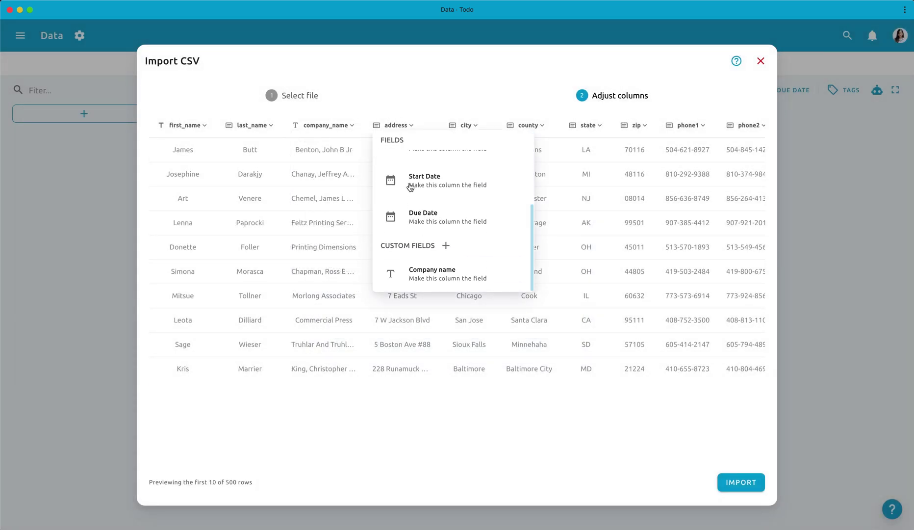
{"action": "left_click", "coordinate": [446, 246]}
{"action": "left_click", "coordinate": [403, 321]}
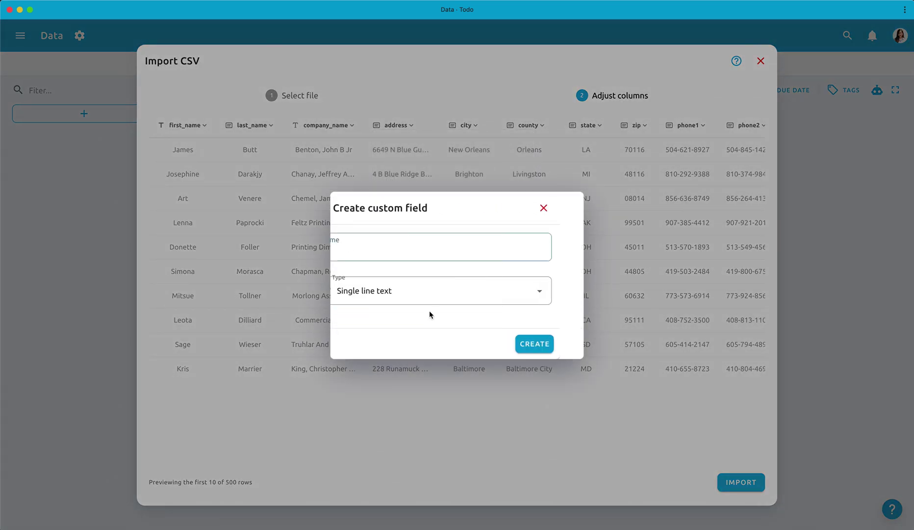
{"action": "left_click", "coordinate": [428, 291]}
{"action": "left_click", "coordinate": [421, 339]}
{"action": "left_click", "coordinate": [408, 247]}
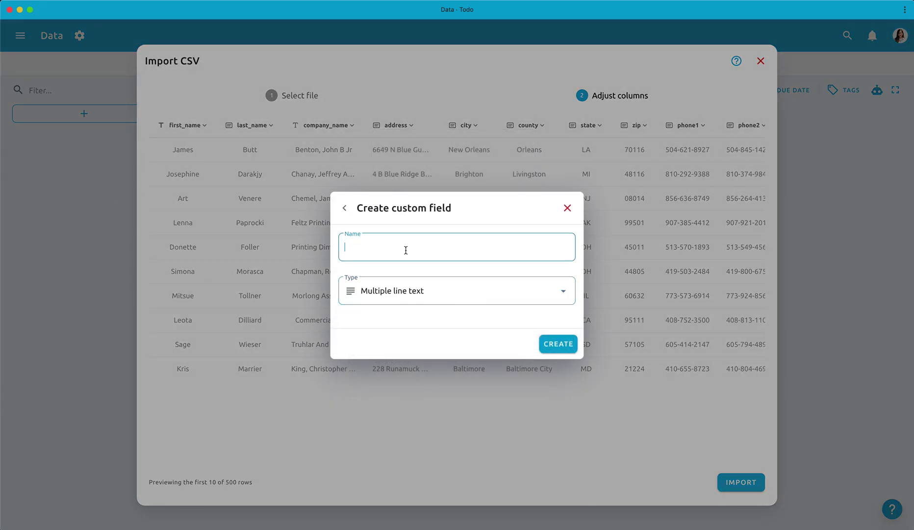
{"action": "type", "text": "A"}
{"action": "type", "text": "s"}
{"action": "left_click", "coordinate": [557, 343]}
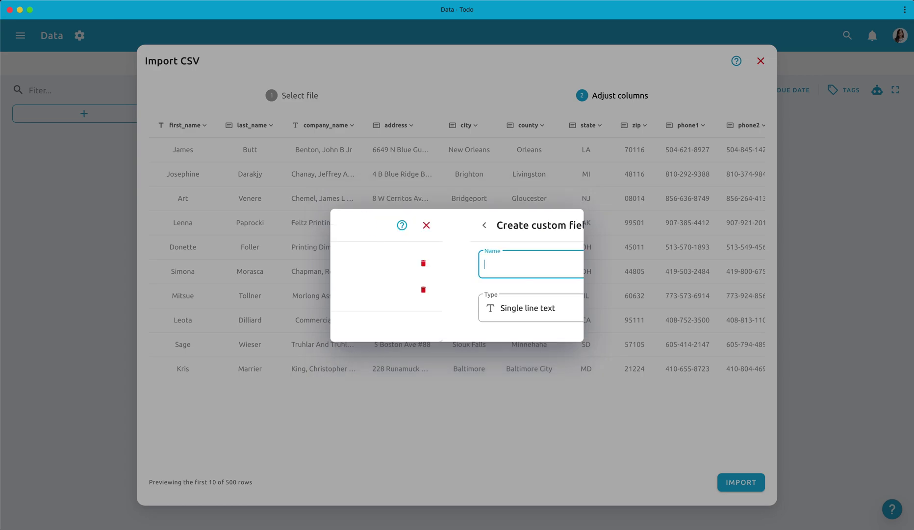
{"action": "key", "text": "Escape"}
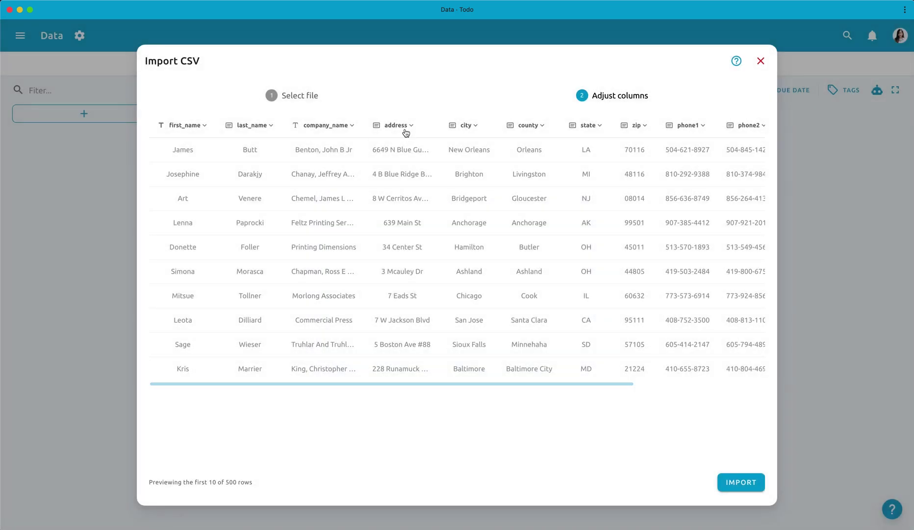
{"action": "left_click", "coordinate": [405, 127]}
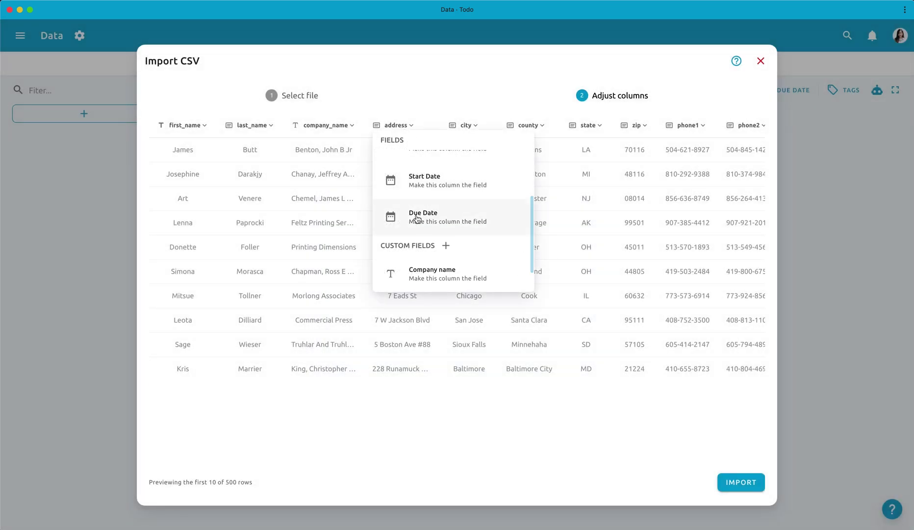
{"action": "scroll", "coordinate": [429, 229], "scroll_direction": "down", "scroll_amount": 2}
{"action": "left_click", "coordinate": [418, 265]}
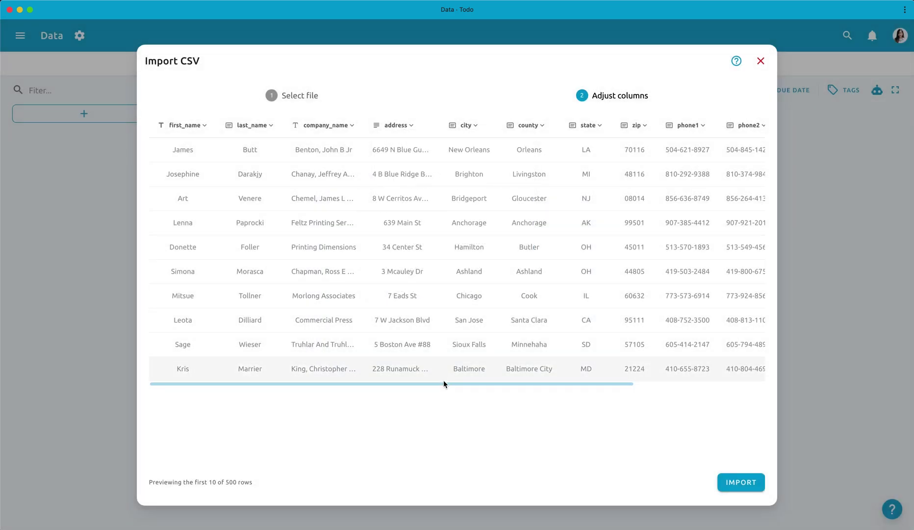
{"action": "left_click_drag", "start_coordinate": [443, 384], "coordinate": [558, 389]}
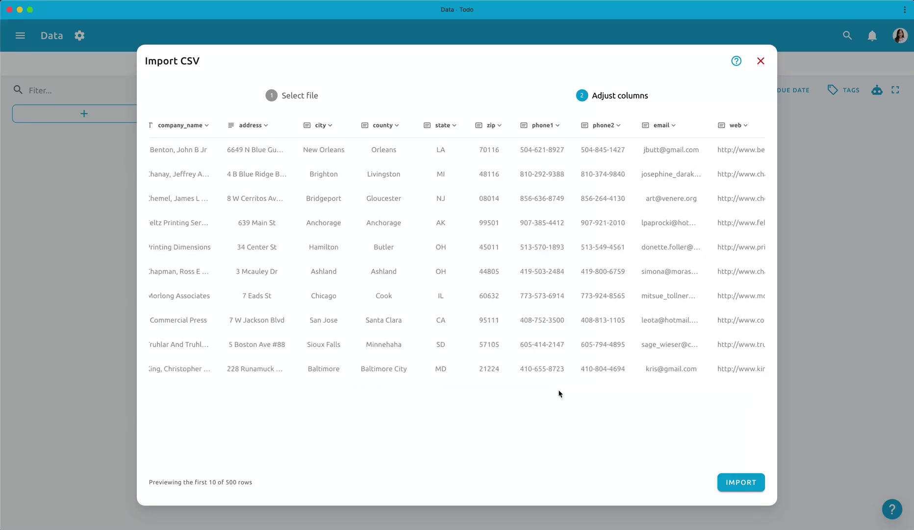
Step: Import state values as tags and create a 'Phone number 1' phone field for phone1
{"action": "left_click", "coordinate": [452, 127]}
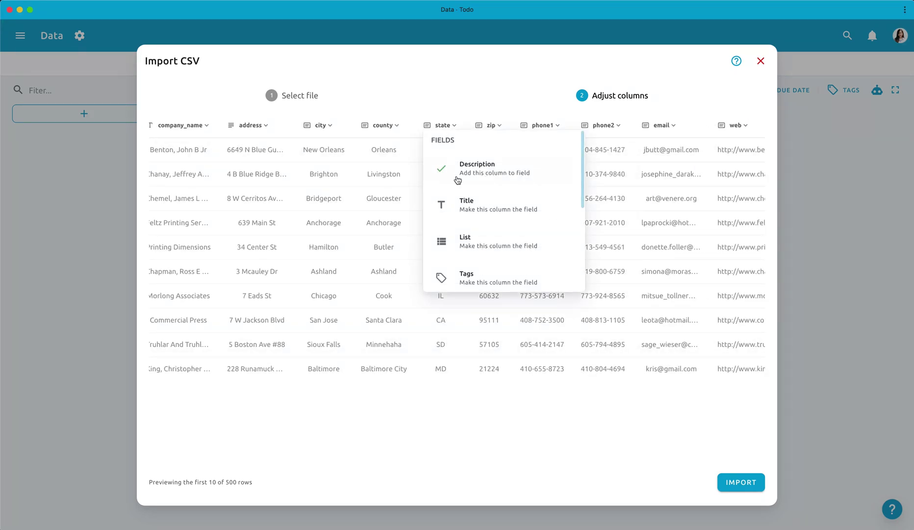
{"action": "left_click", "coordinate": [468, 271]}
{"action": "left_click", "coordinate": [546, 125]}
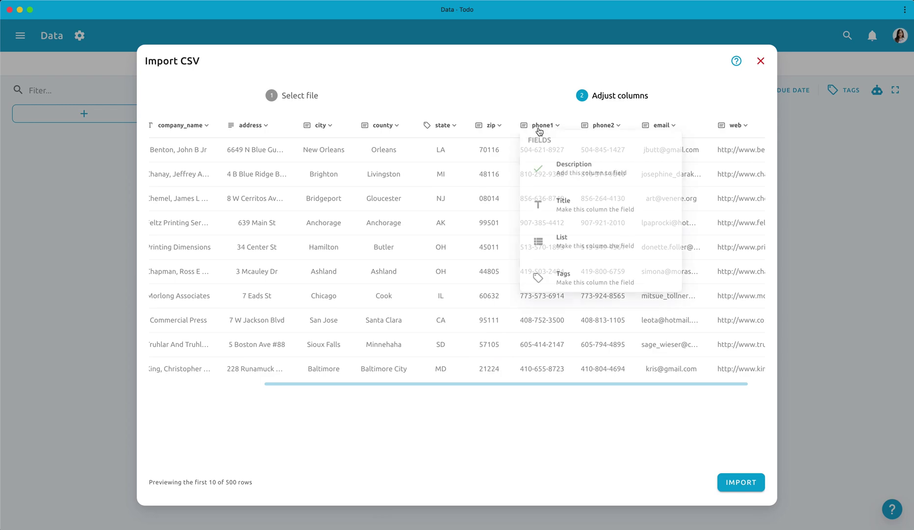
{"action": "scroll", "coordinate": [566, 213], "scroll_direction": "down", "scroll_amount": 3}
{"action": "left_click", "coordinate": [591, 213]}
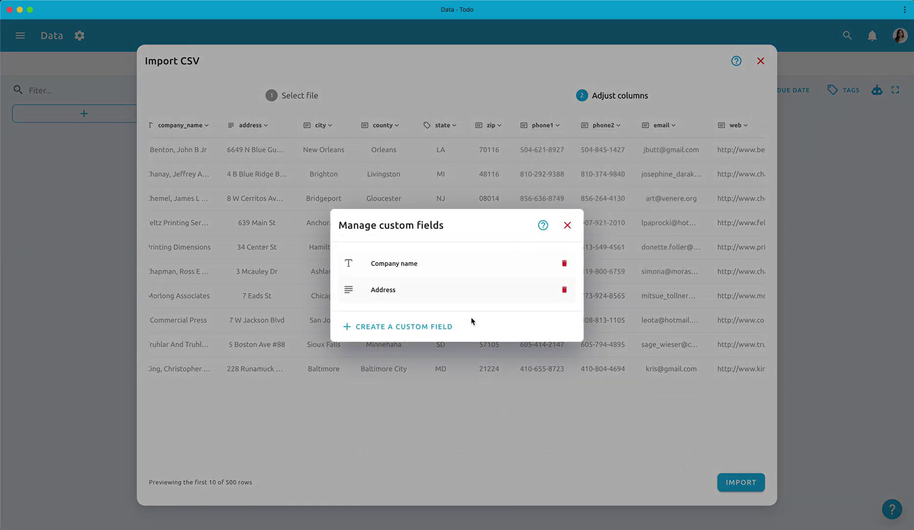
{"action": "left_click", "coordinate": [429, 326]}
{"action": "type", "text": "Phone number 1"}
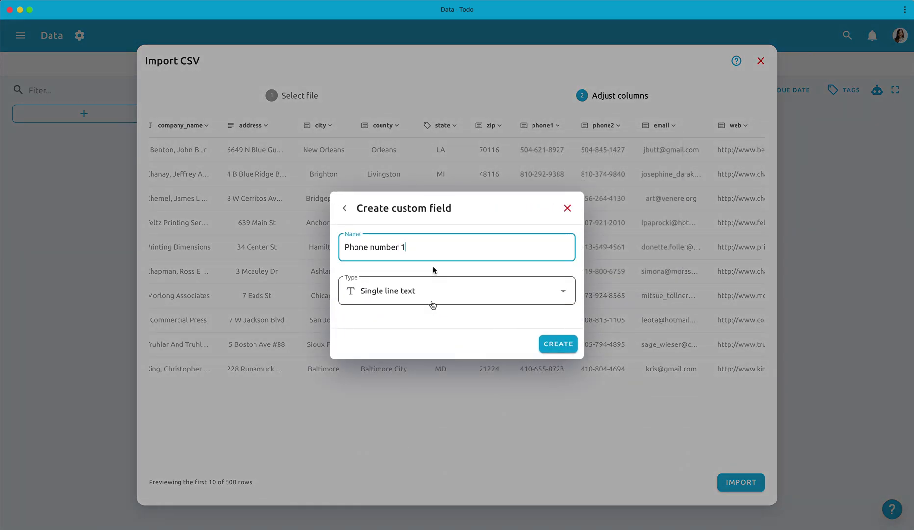
{"action": "left_click", "coordinate": [432, 291]}
{"action": "scroll", "coordinate": [435, 371], "scroll_direction": "down", "scroll_amount": 2}
{"action": "left_click", "coordinate": [428, 324]}
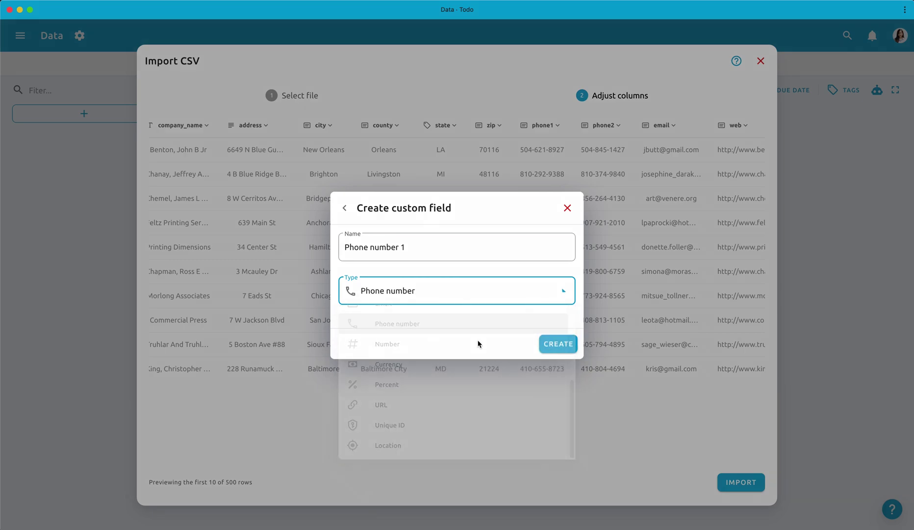
{"action": "left_click", "coordinate": [557, 343]}
{"action": "left_click", "coordinate": [567, 208]}
Step: Create a 'Phone number 2' phone field and map the phone2 column to it
{"action": "left_click", "coordinate": [607, 125]}
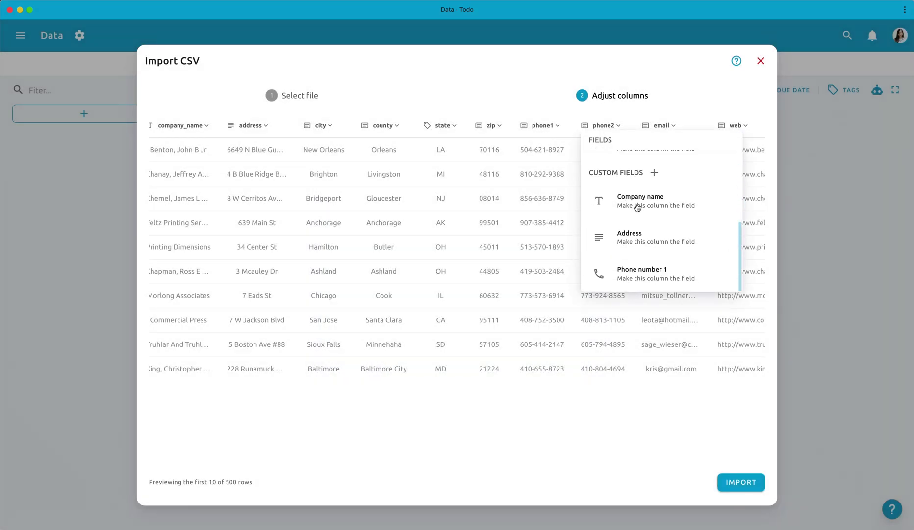
{"action": "left_click", "coordinate": [653, 172]}
{"action": "left_click", "coordinate": [423, 341]}
{"action": "left_click", "coordinate": [391, 243]}
{"action": "type", "text": "Phone number"}
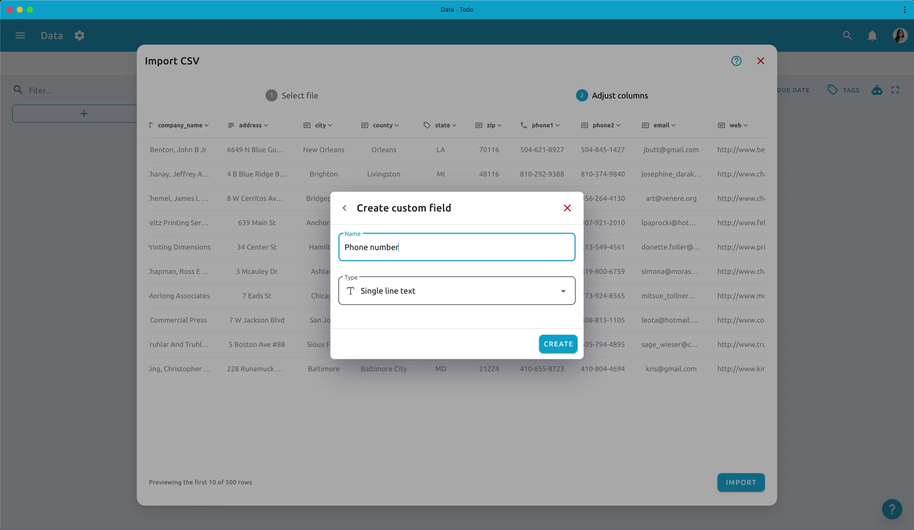
{"action": "type", "text": " 2"}
{"action": "left_click", "coordinate": [457, 291]}
{"action": "scroll", "coordinate": [457, 357], "scroll_direction": "down", "scroll_amount": 3}
{"action": "left_click", "coordinate": [400, 323]}
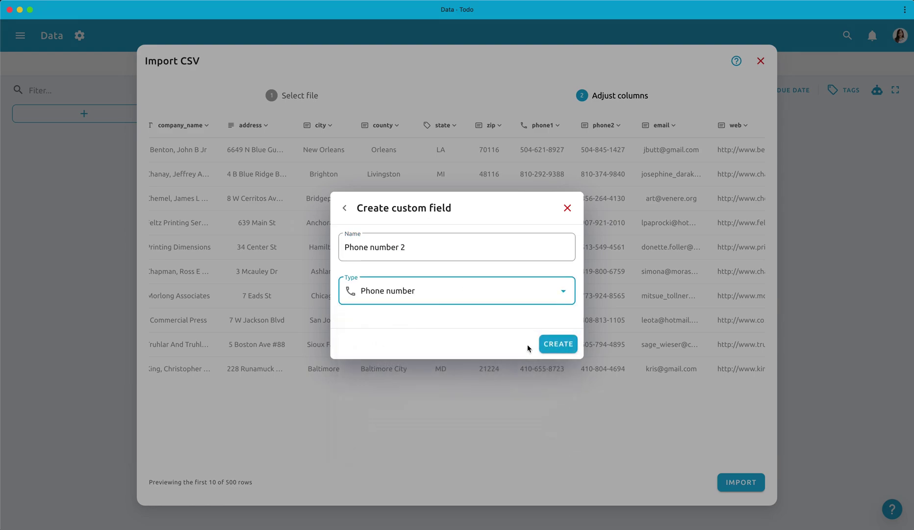
{"action": "left_click", "coordinate": [548, 345]}
{"action": "left_click", "coordinate": [566, 199]}
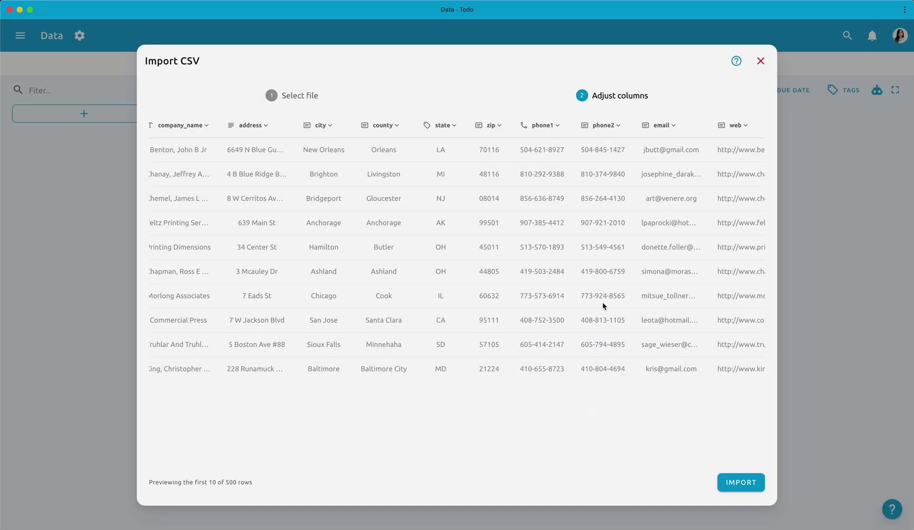
{"action": "left_click", "coordinate": [602, 125]}
{"action": "scroll", "coordinate": [635, 236], "scroll_direction": "down", "scroll_amount": 2}
{"action": "left_click", "coordinate": [639, 268]}
{"action": "scroll", "coordinate": [627, 357], "scroll_direction": "right", "scroll_amount": 2}
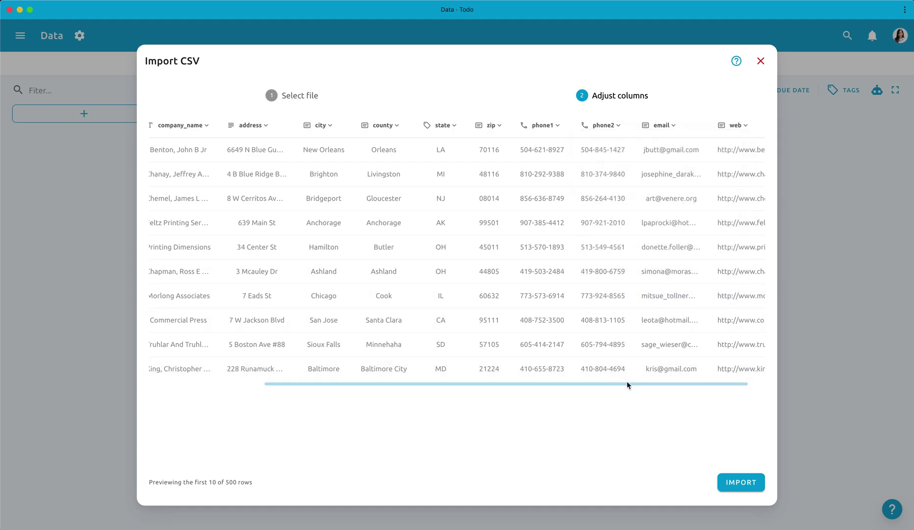
Step: Create an Email-type 'Email' custom field and map the email column to it
{"action": "left_click", "coordinate": [643, 125]}
{"action": "scroll", "coordinate": [686, 214], "scroll_direction": "down", "scroll_amount": 3}
{"action": "left_click", "coordinate": [695, 143]}
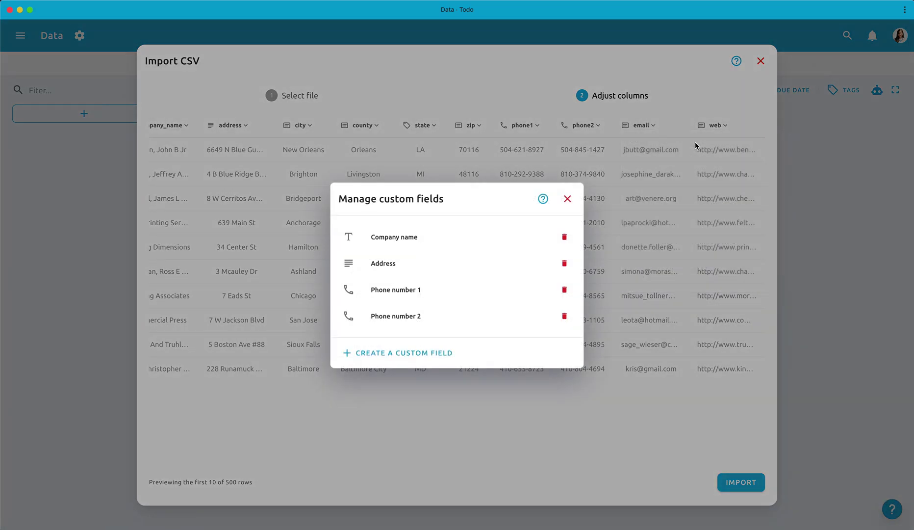
{"action": "left_click", "coordinate": [403, 353]}
{"action": "type", "text": "Email"}
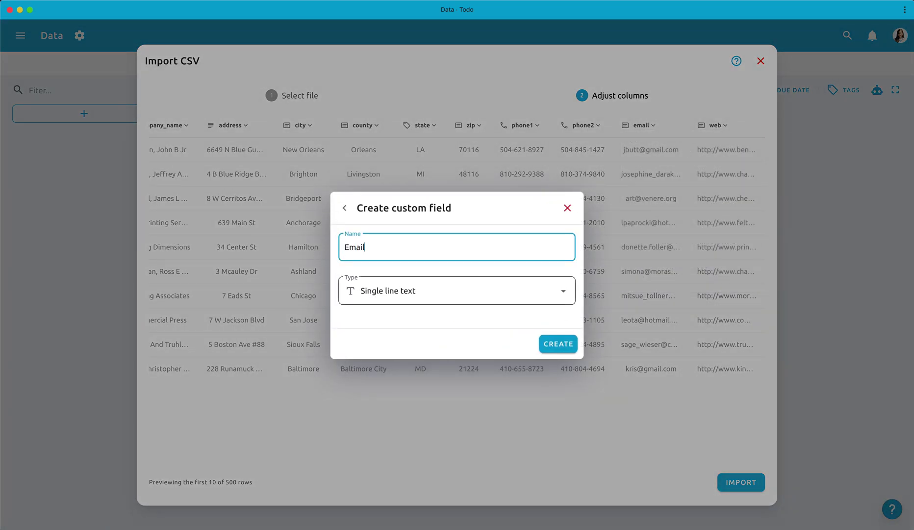
{"action": "left_click", "coordinate": [457, 291]}
{"action": "left_click", "coordinate": [401, 405]}
{"action": "left_click", "coordinate": [550, 343]}
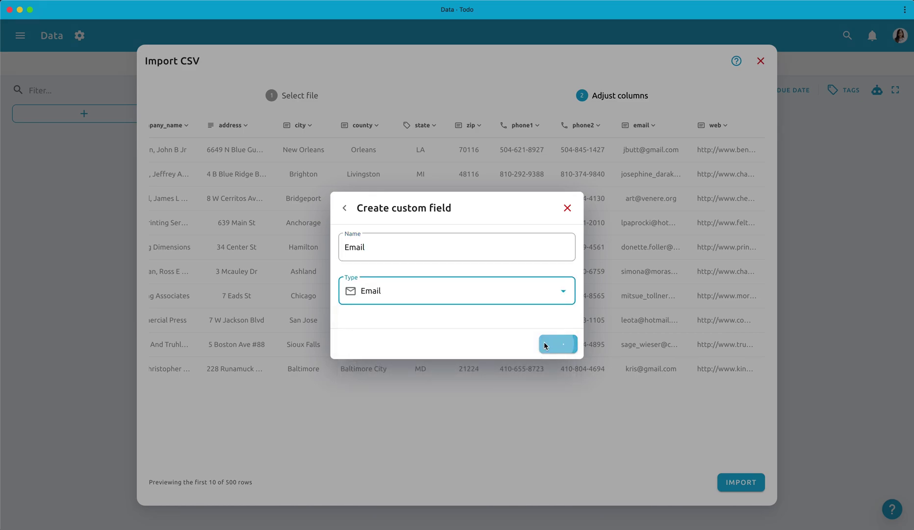
{"action": "left_click", "coordinate": [562, 416]}
{"action": "left_click", "coordinate": [643, 125]}
{"action": "scroll", "coordinate": [685, 215], "scroll_direction": "down", "scroll_amount": 3}
{"action": "left_click", "coordinate": [683, 275]}
Step: Create a URL-type 'Website' field, map the web column, and review the column mappings
{"action": "left_click", "coordinate": [715, 125]}
{"action": "scroll", "coordinate": [771, 214], "scroll_direction": "down", "scroll_amount": 3}
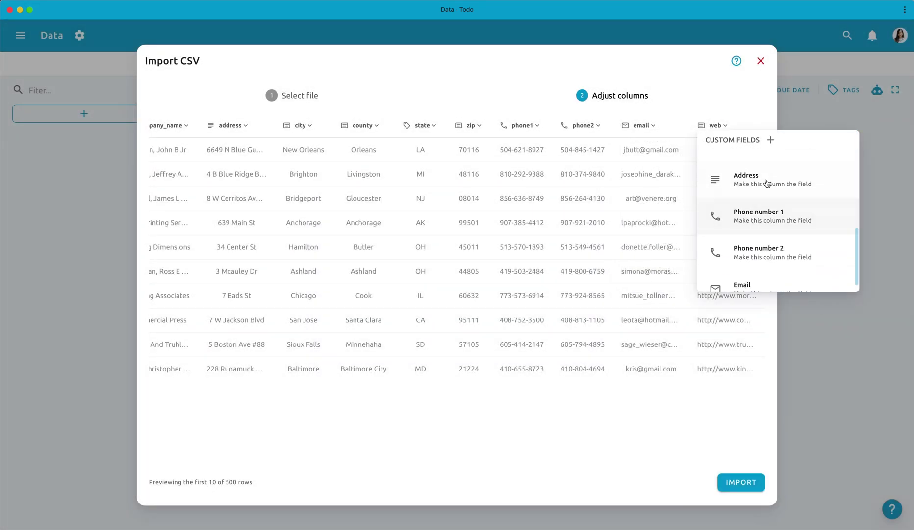
{"action": "left_click", "coordinate": [769, 142]}
{"action": "left_click", "coordinate": [409, 364]}
{"action": "type", "text": "Website"}
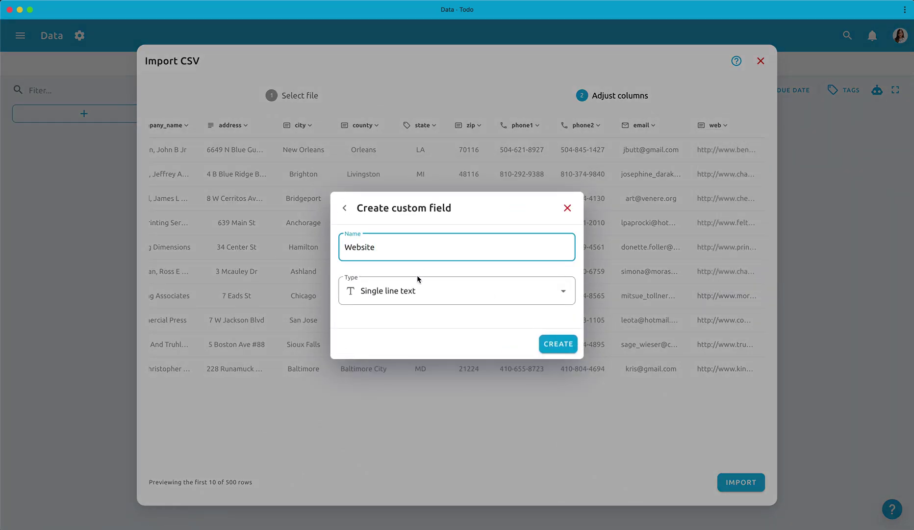
{"action": "left_click", "coordinate": [429, 291]}
{"action": "scroll", "coordinate": [429, 371], "scroll_direction": "down", "scroll_amount": 3}
{"action": "left_click", "coordinate": [400, 403]}
{"action": "left_click", "coordinate": [556, 346]}
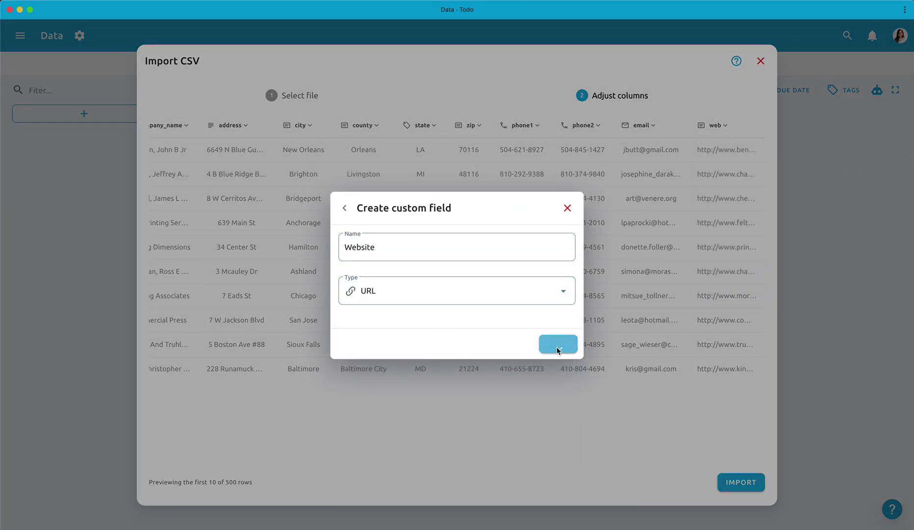
{"action": "left_click", "coordinate": [715, 125]}
{"action": "scroll", "coordinate": [757, 228], "scroll_direction": "down", "scroll_amount": 2}
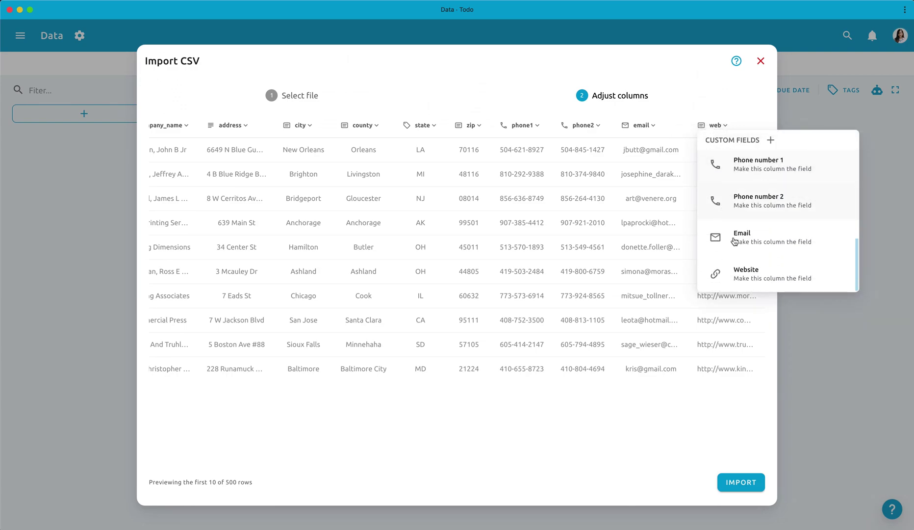
{"action": "left_click", "coordinate": [746, 270]}
{"action": "left_click", "coordinate": [641, 125]}
{"action": "left_click", "coordinate": [521, 125]}
{"action": "left_click", "coordinate": [421, 125]}
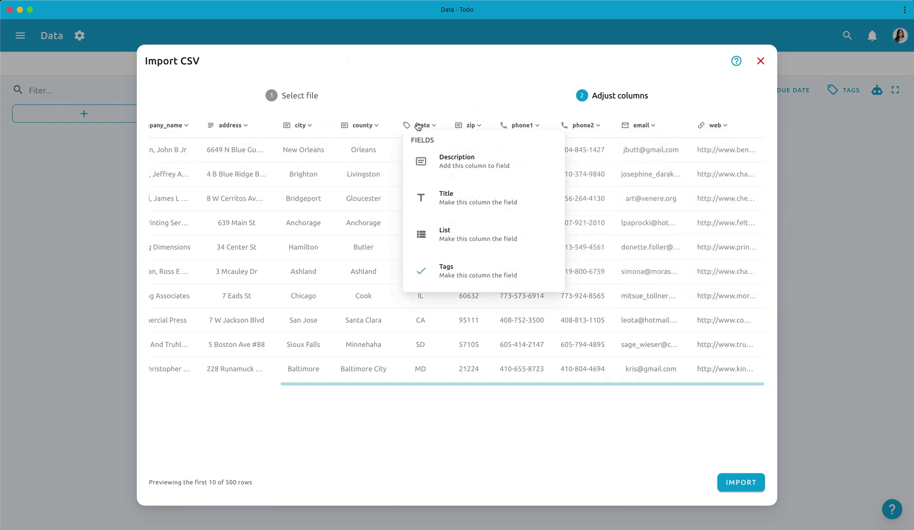
{"action": "left_click_drag", "start_coordinate": [414, 383], "coordinate": [236, 383]}
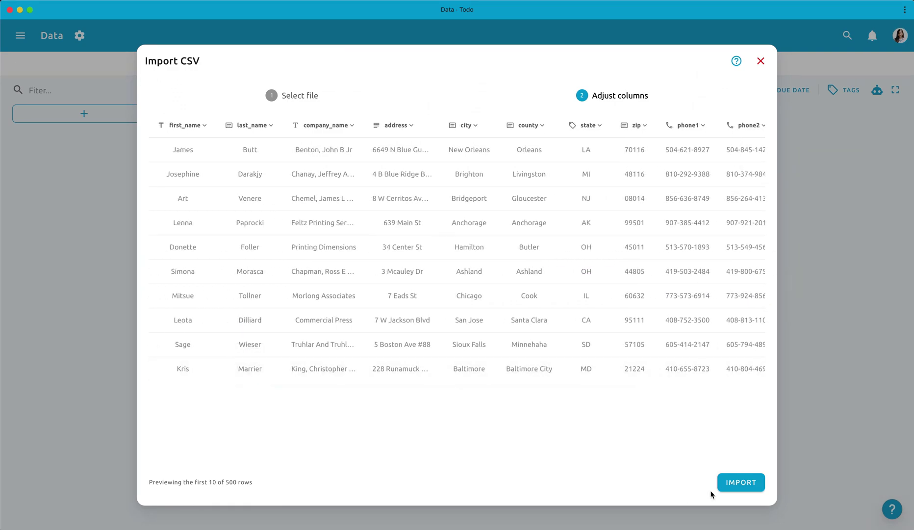
Step: Import the 500 contacts as todos and open Chauncey's todo
{"action": "left_click", "coordinate": [740, 481]}
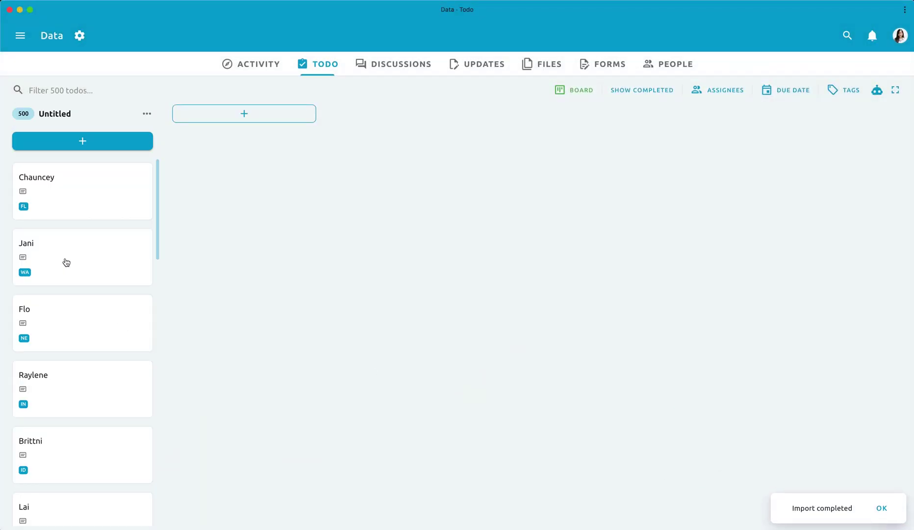
{"action": "left_click", "coordinate": [87, 207]}
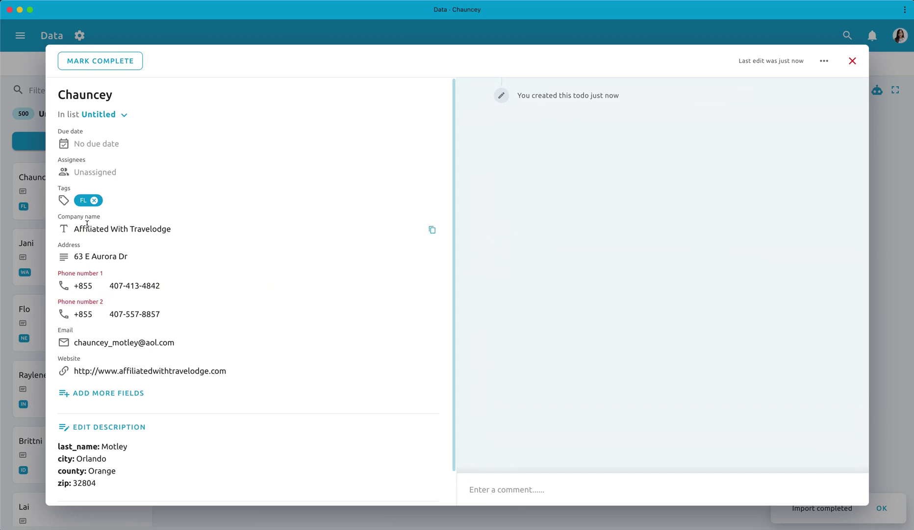
{"action": "left_click", "coordinate": [84, 286]}
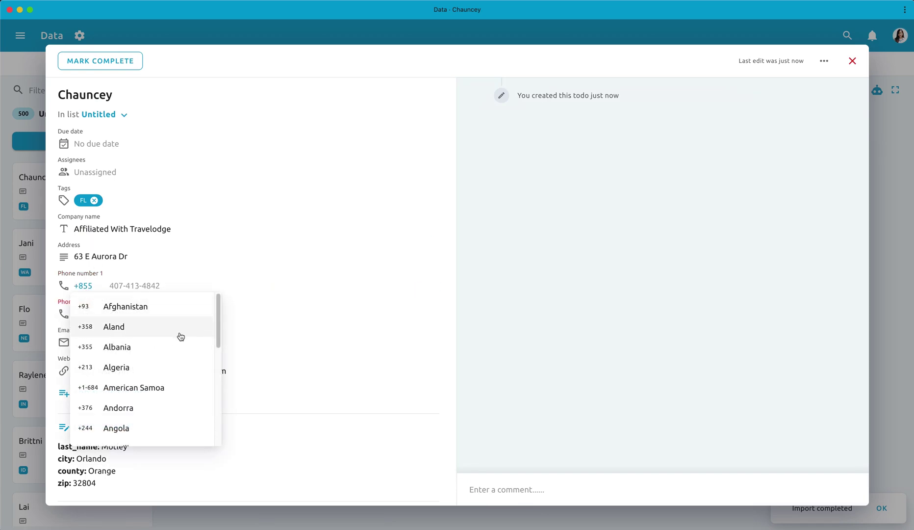
{"action": "left_click_drag", "start_coordinate": [217, 314], "coordinate": [271, 447]}
{"action": "left_click", "coordinate": [150, 337]}
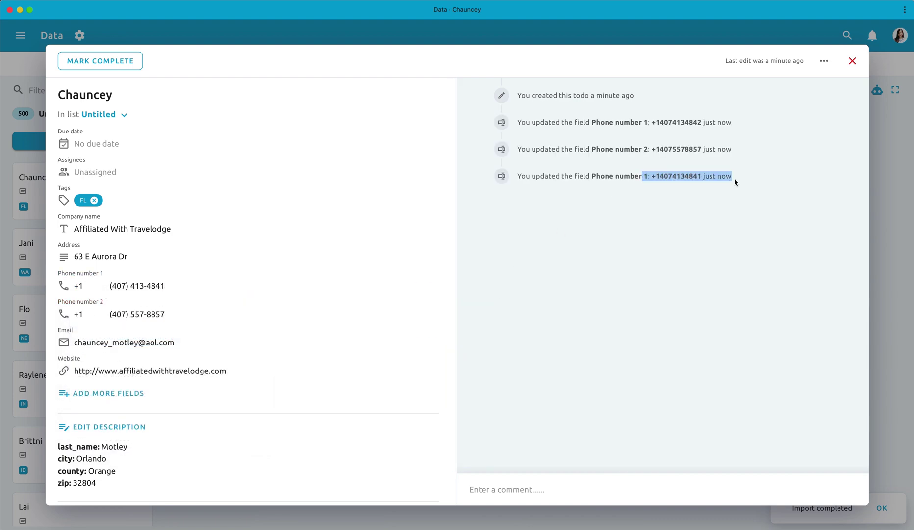
{"action": "left_click", "coordinate": [234, 286]}
{"action": "key", "text": "BackSpace"}
{"action": "type", "text": "2"}
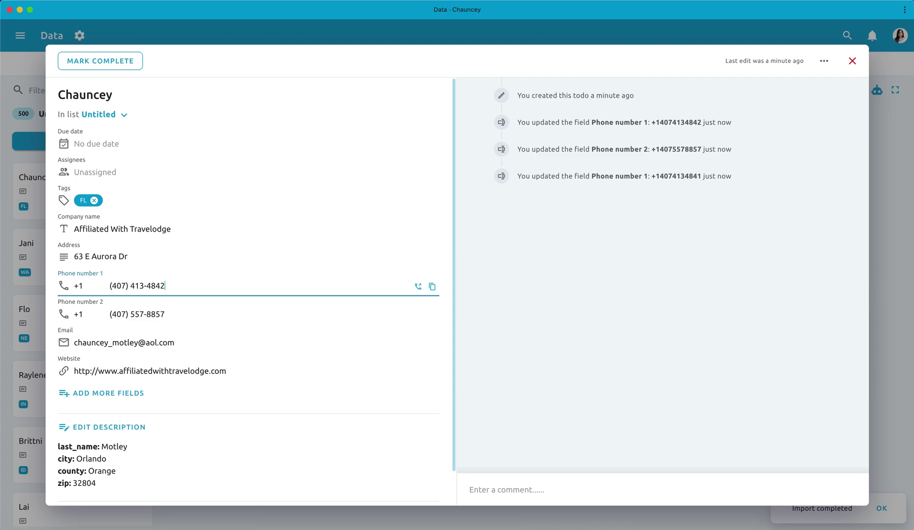
{"action": "left_click", "coordinate": [685, 285]}
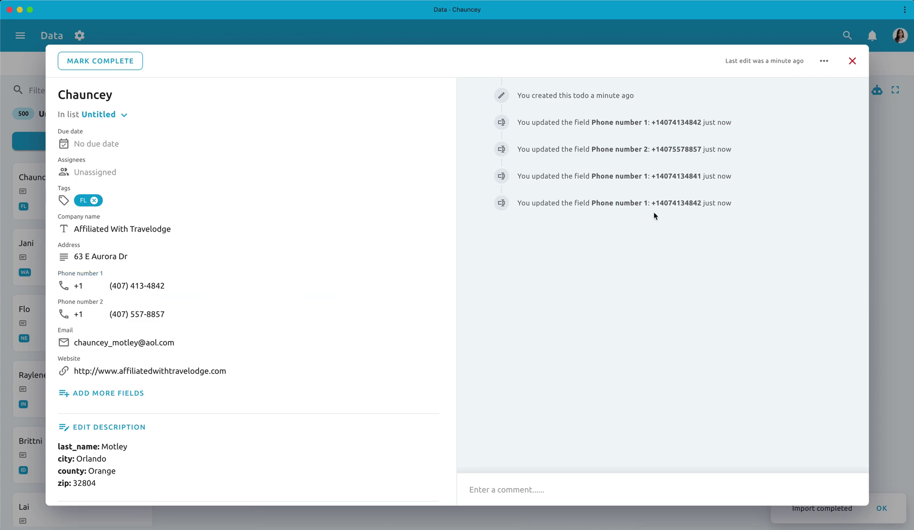
{"action": "left_click", "coordinate": [656, 264]}
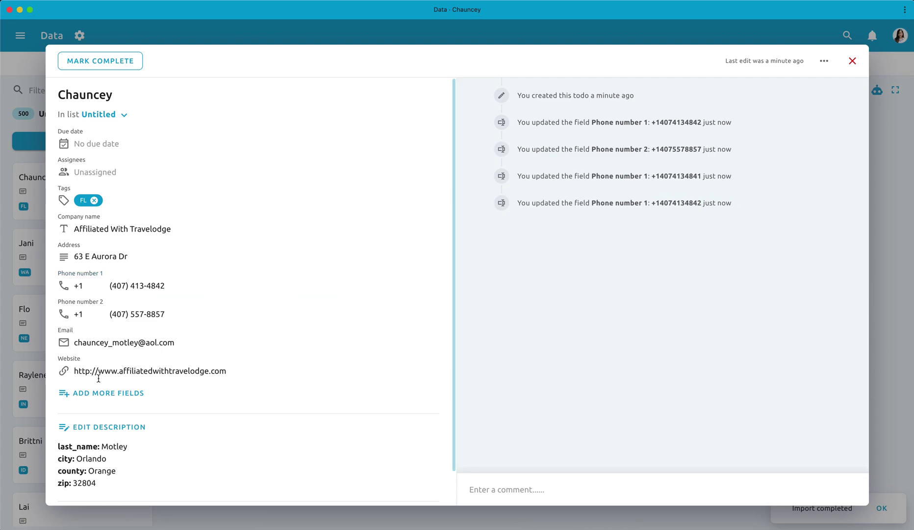
Step: Create a checkbox custom field named 'Onboard' from Chauncey's todo
{"action": "left_click", "coordinate": [134, 393]}
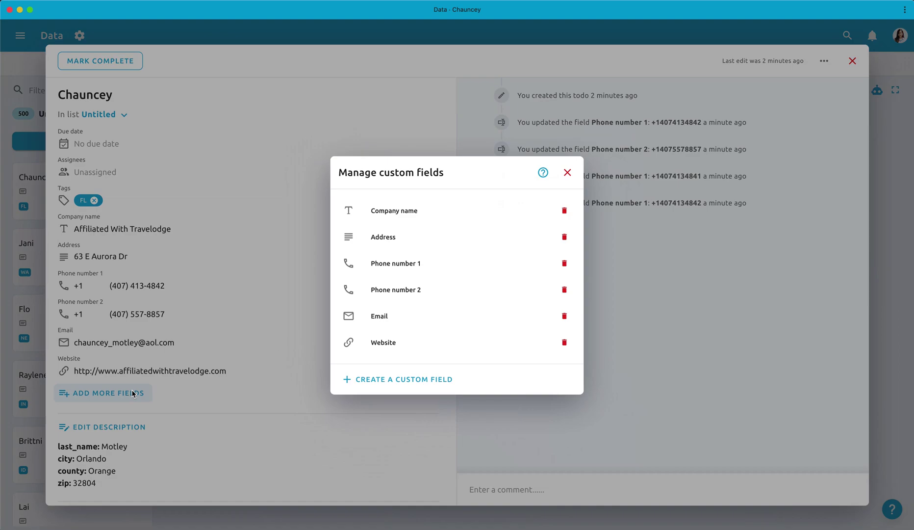
{"action": "left_click", "coordinate": [373, 379]}
{"action": "left_click", "coordinate": [411, 290]}
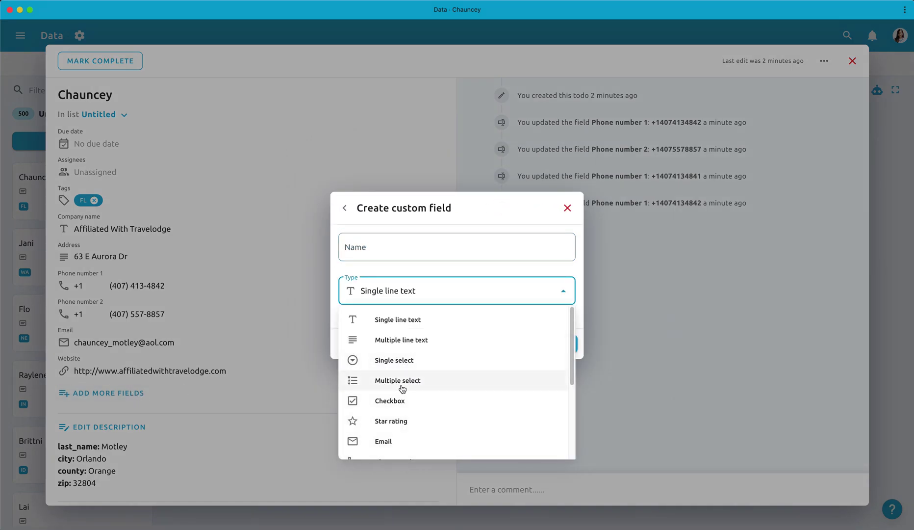
{"action": "left_click", "coordinate": [390, 401]}
{"action": "left_click", "coordinate": [394, 251]}
{"action": "type", "text": "Onboard"}
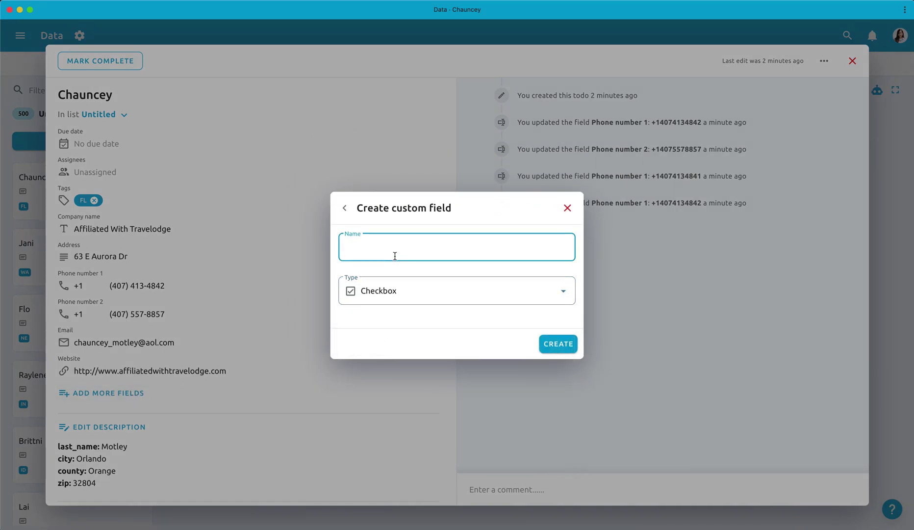
{"action": "left_click", "coordinate": [559, 345]}
{"action": "left_click", "coordinate": [561, 438]}
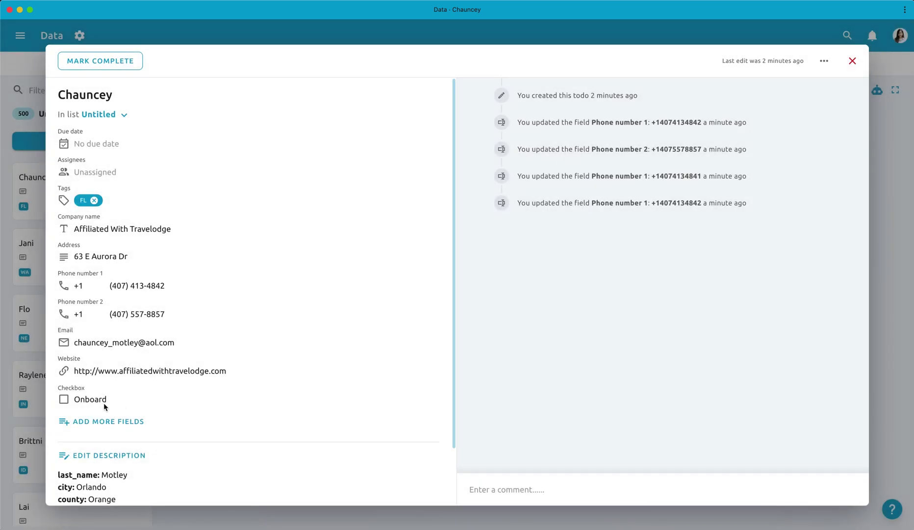
Step: Close Chauncey's record, download the CSV template, and export the project's todos as CSV
{"action": "key", "text": "Escape"}
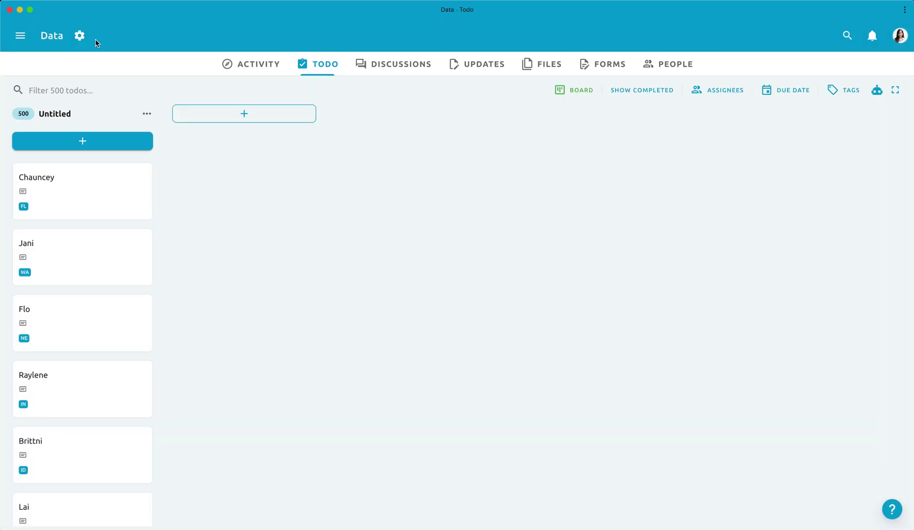
{"action": "left_click", "coordinate": [79, 35]}
{"action": "mouse_move", "coordinate": [112, 152]}
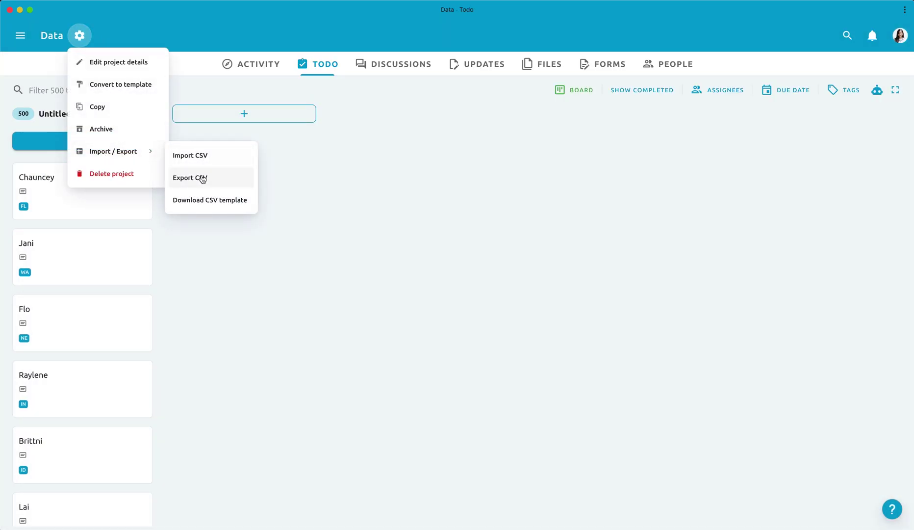
{"action": "left_click", "coordinate": [202, 199]}
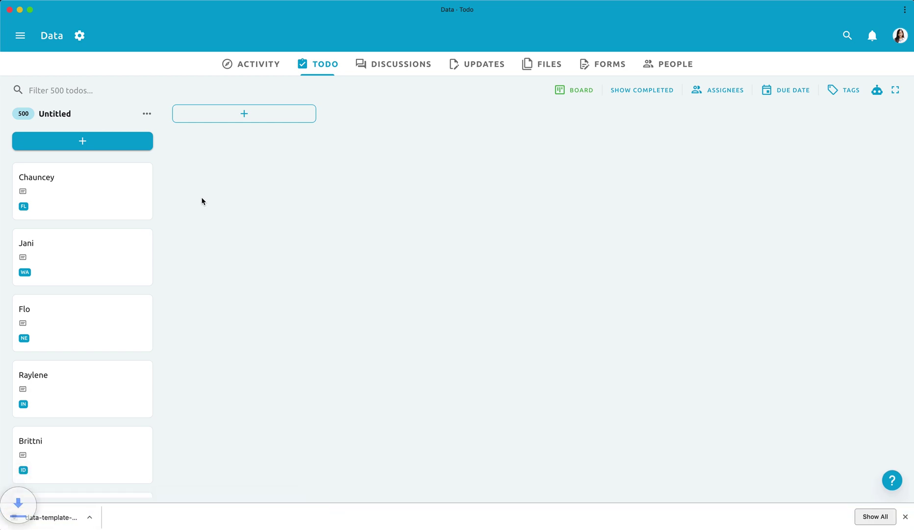
{"action": "left_click", "coordinate": [80, 35]}
{"action": "mouse_move", "coordinate": [113, 151]}
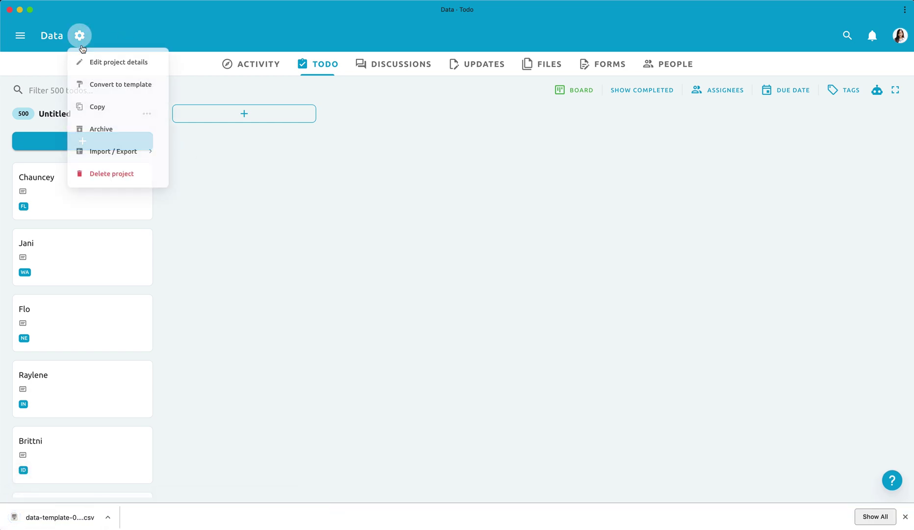
{"action": "left_click", "coordinate": [191, 178]}
{"action": "type", "text": "Onboarding"}
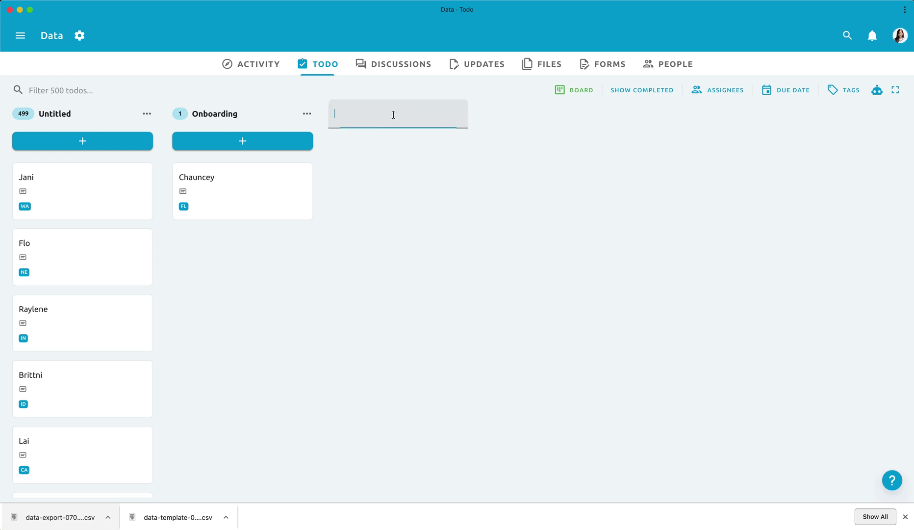
Step: Rename the Untitled list to 'Initial' and move Jani and Flo into Onboarding
{"action": "left_click", "coordinate": [147, 115]}
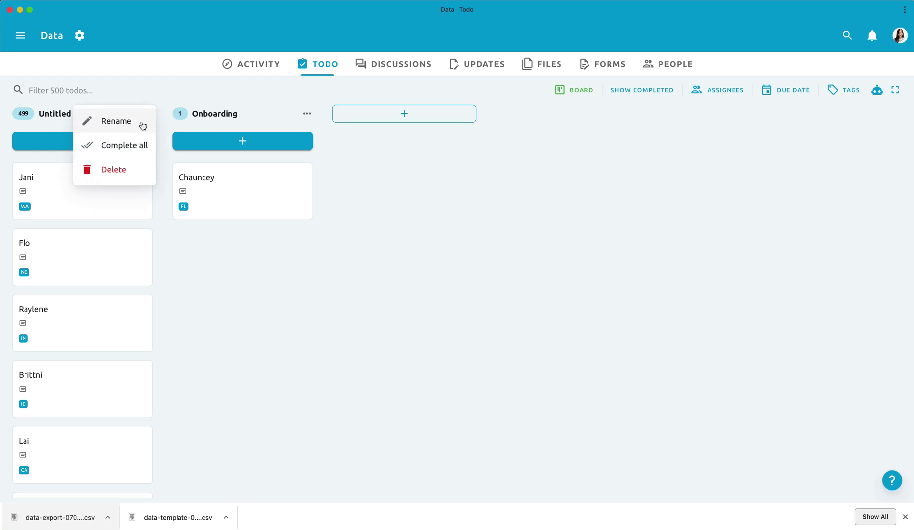
{"action": "left_click", "coordinate": [122, 121]}
{"action": "type", "text": "Initia"}
{"action": "key", "text": "Return"}
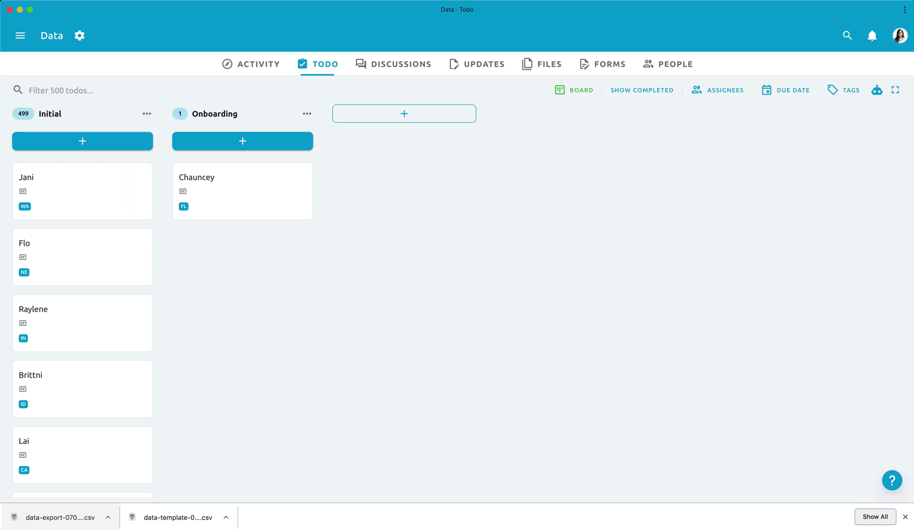
{"action": "left_click_drag", "start_coordinate": [107, 190], "coordinate": [243, 257]}
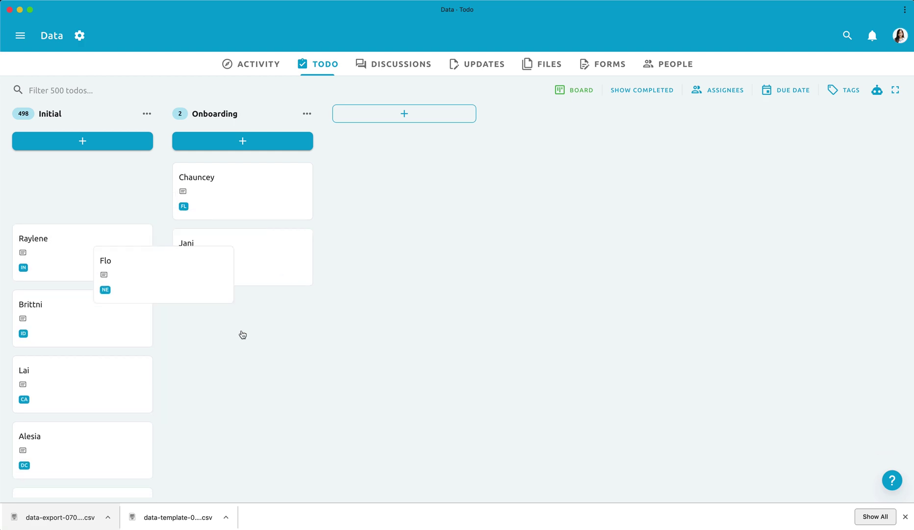
{"action": "left_click_drag", "start_coordinate": [107, 189], "coordinate": [243, 324]}
{"action": "left_click", "coordinate": [79, 35]}
{"action": "mouse_move", "coordinate": [113, 151]}
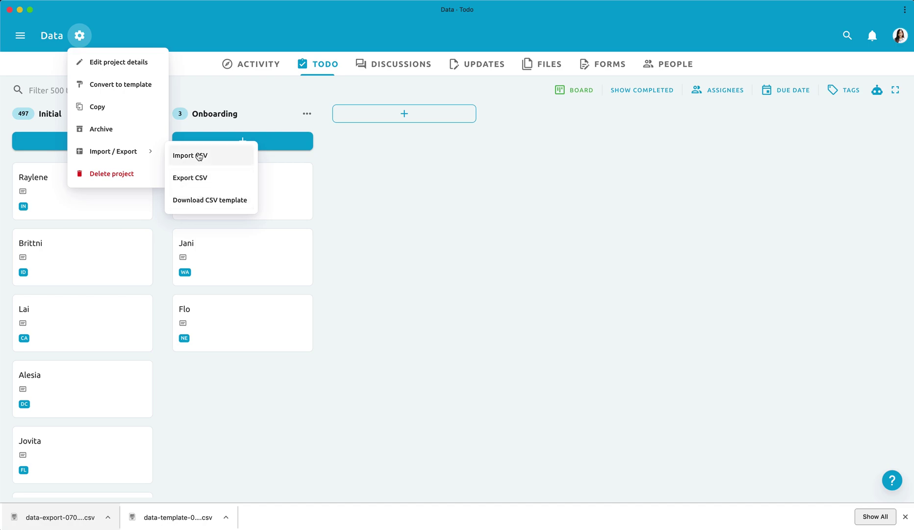
Step: Close the project settings menu by clicking the empty board
{"action": "left_click", "coordinate": [527, 218]}
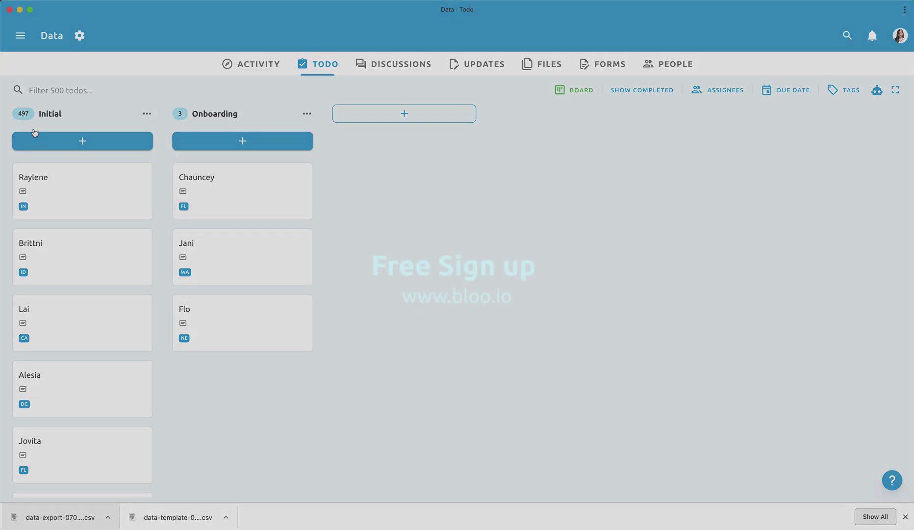